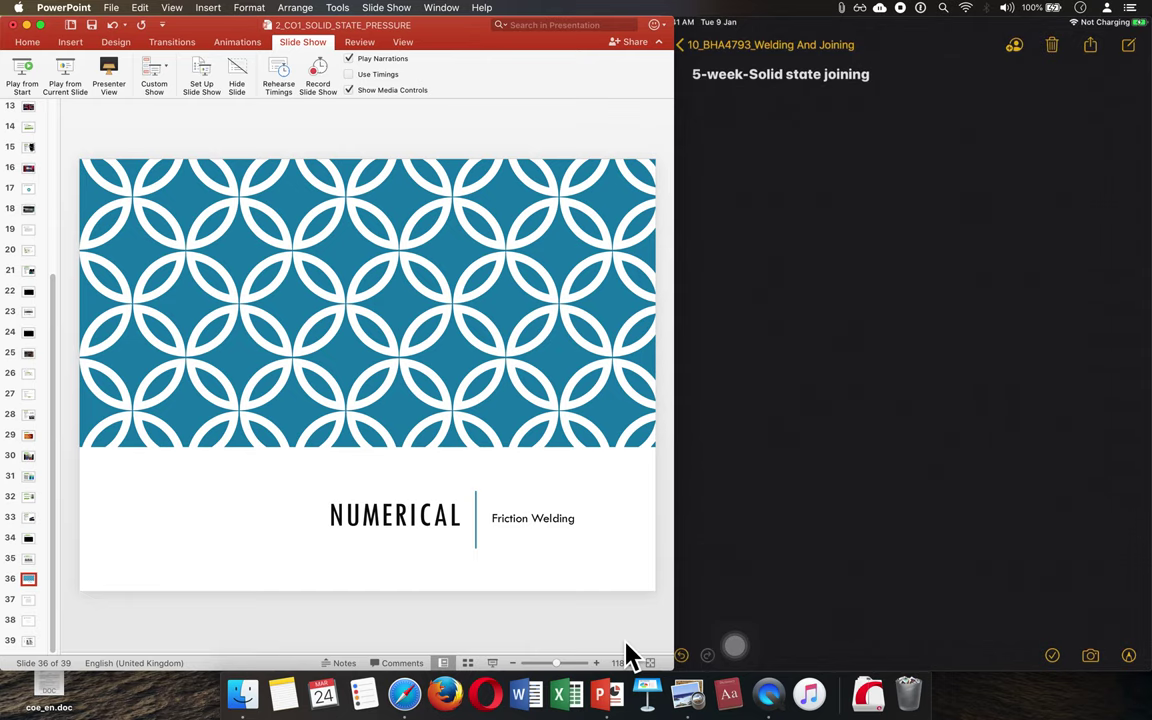
Advance from slide 36 to slide 37, the flywheel moment-of-inertia problem.
key(Down)
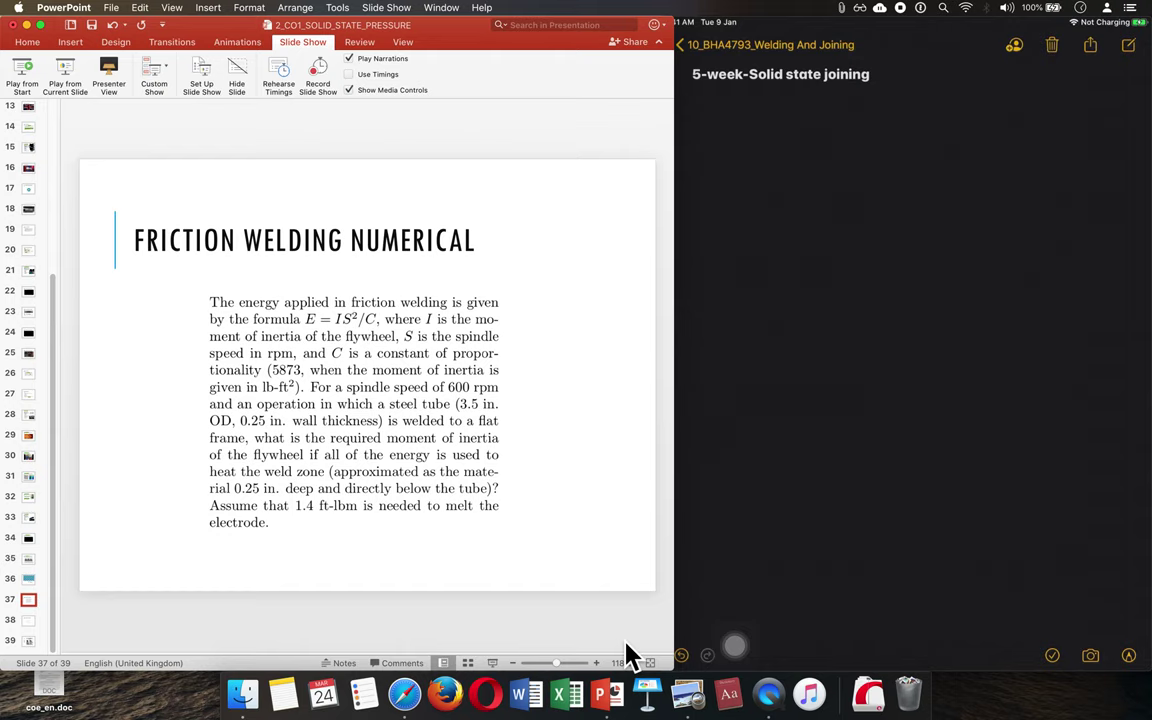
Handwrite the start of the energy formula, E = IS², in red ink below the title.
drag(722, 130, 723, 140)
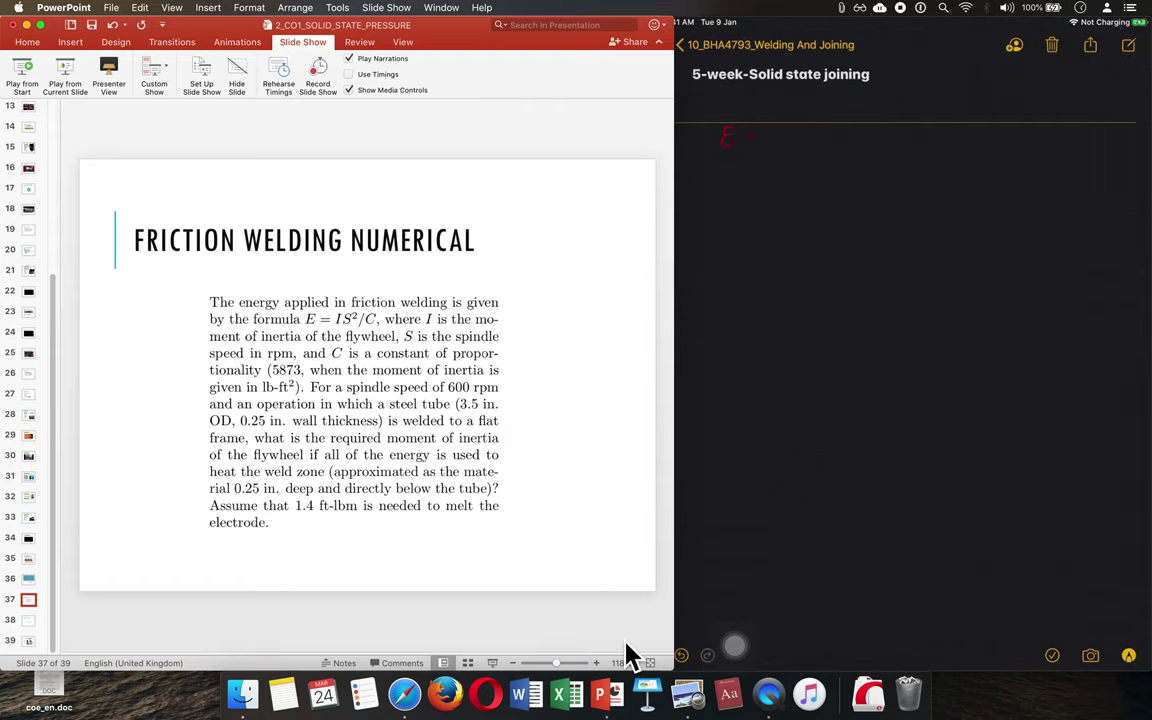
drag(778, 132, 802, 138)
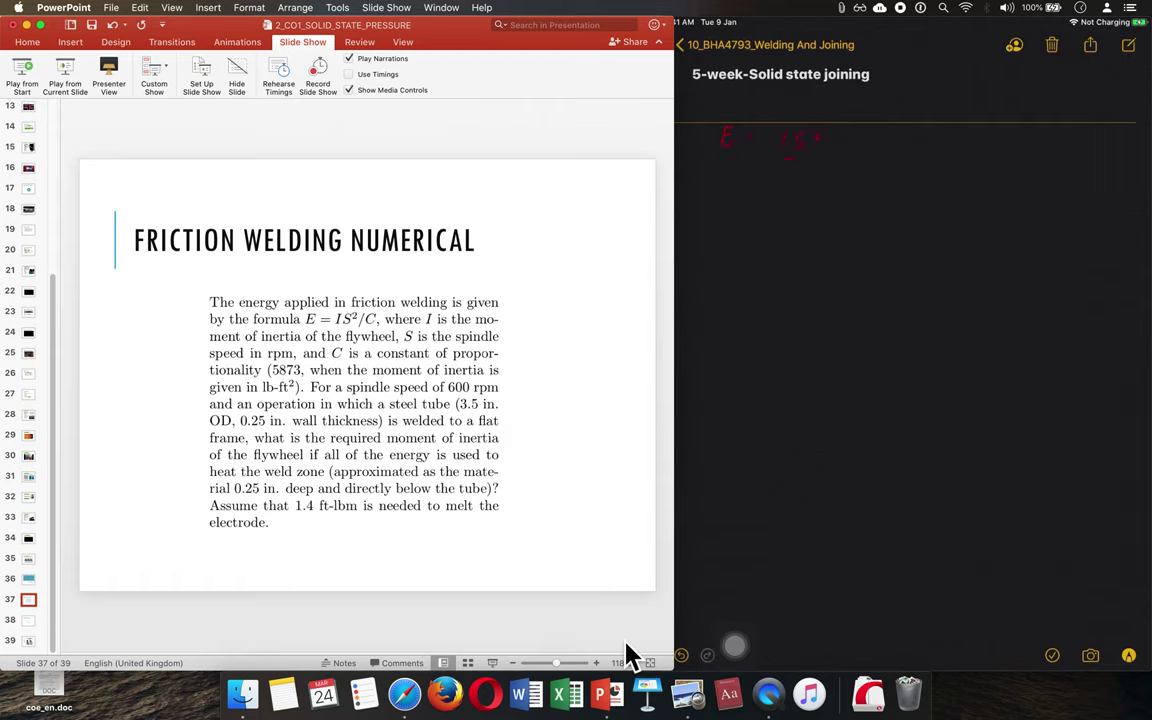